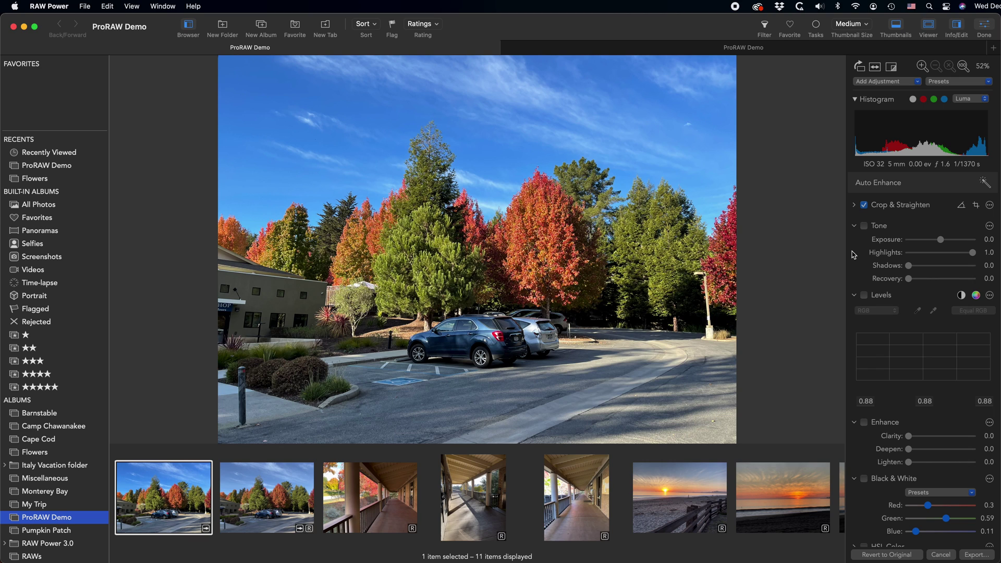
Step: Flip between the two versions of the autumn trees photo, then open the RAW version
{"action": "key", "text": "Right"}
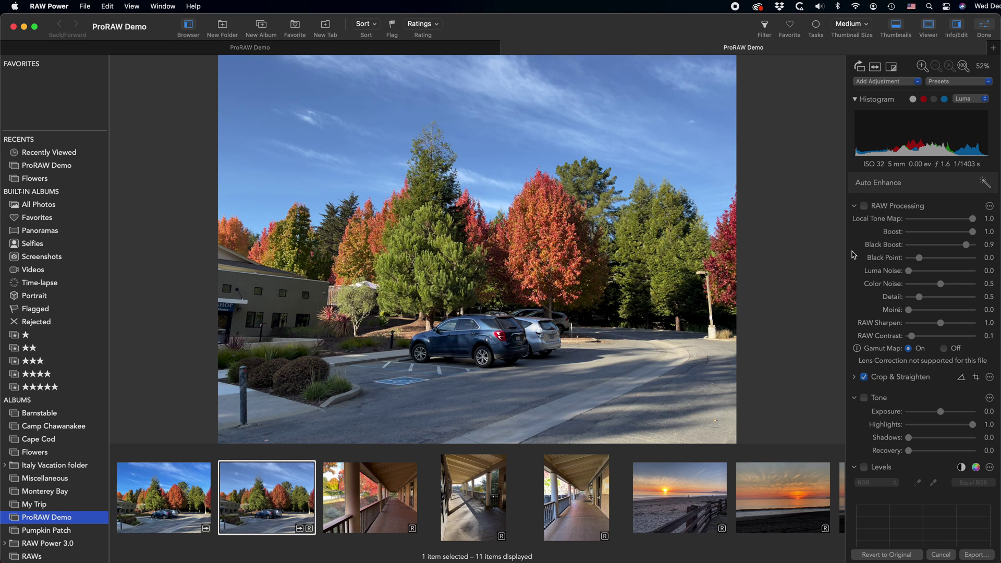
{"action": "key", "text": "Left"}
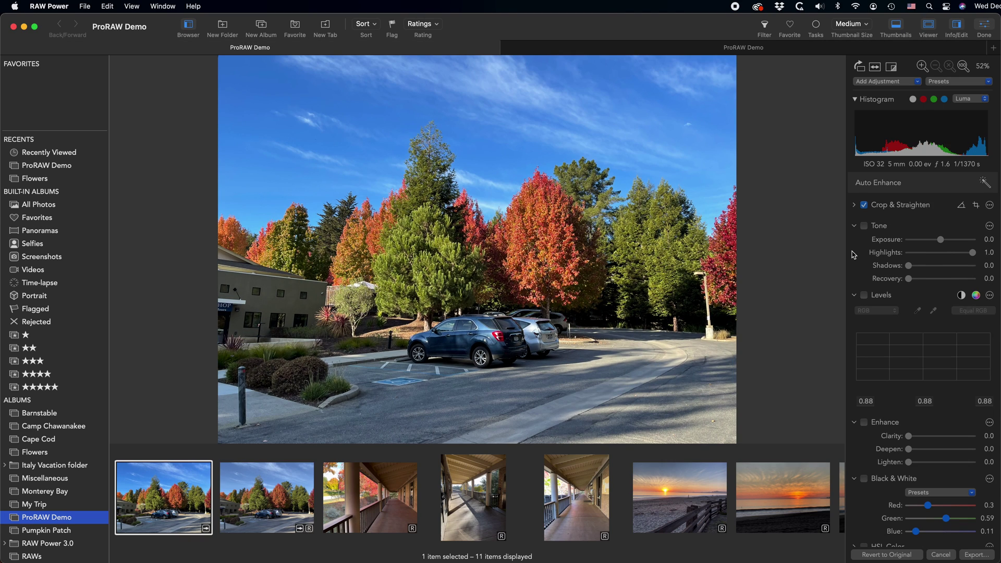
{"action": "key", "text": "Right"}
{"action": "key", "text": "Left"}
{"action": "key", "text": "Right"}
{"action": "key", "text": "Left"}
{"action": "left_click", "coordinate": [279, 514]}
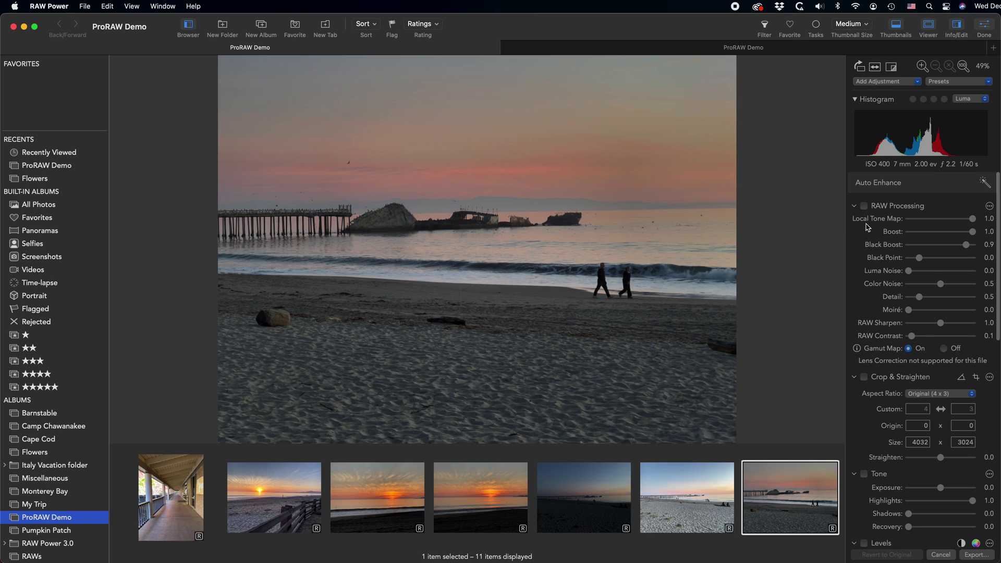
Step: Lower the beach photo's Local Tone Map from 1.0 to 0.79
{"action": "left_click", "coordinate": [964, 221]}
{"action": "mouse_move", "coordinate": [964, 220]}
{"action": "left_mouse_down"}
{"action": "mouse_move", "coordinate": [869, 219]}
{"action": "mouse_move", "coordinate": [984, 221]}
{"action": "left_mouse_up"}
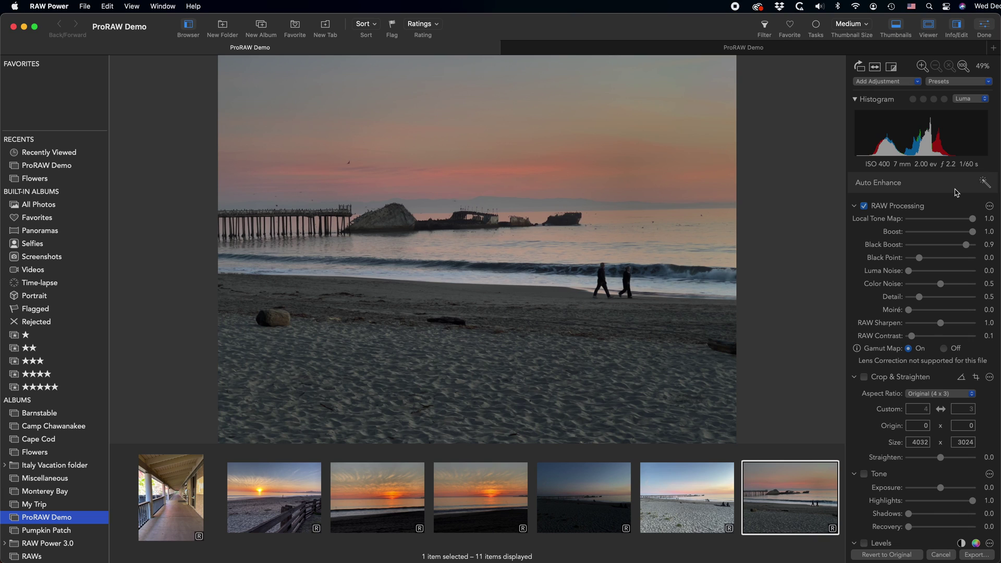
{"action": "left_click_drag", "start_coordinate": [972, 219], "coordinate": [959, 222]}
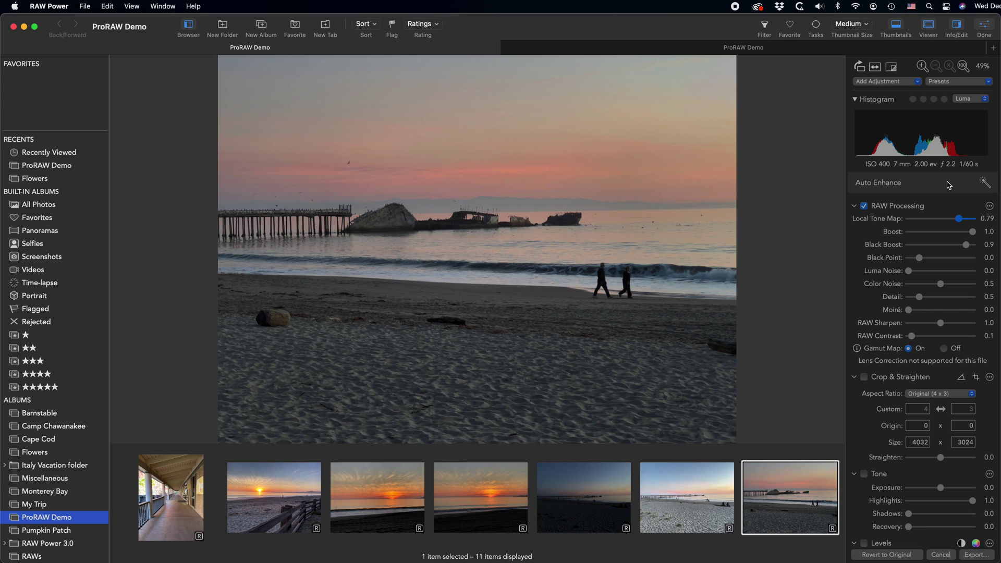
Step: Apply auto Levels, raise Enhance lightening, and bring Local Tone Map back to 0.91
{"action": "scroll", "coordinate": [944, 371], "scroll_direction": "down", "scroll_amount": 8}
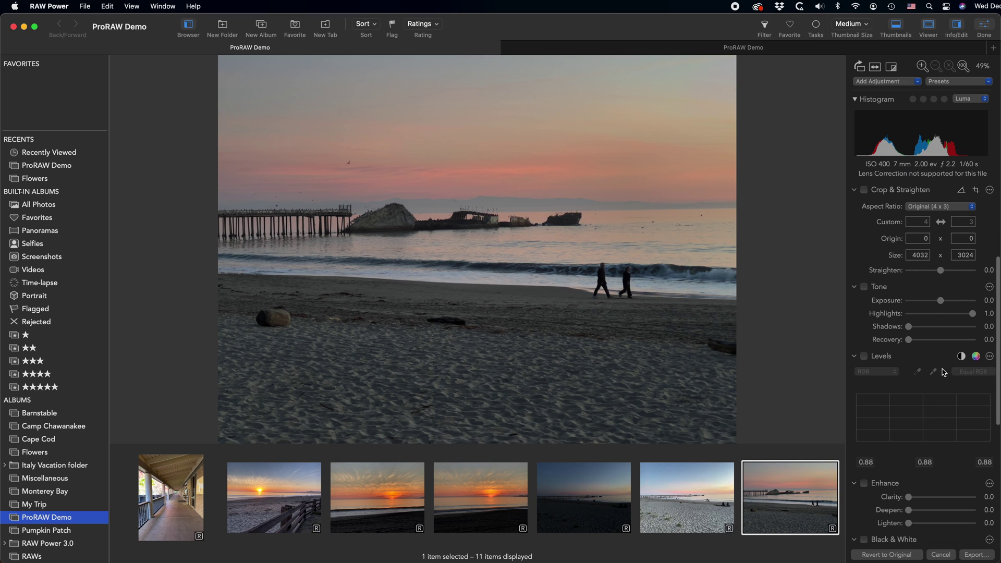
{"action": "left_click", "coordinate": [960, 354]}
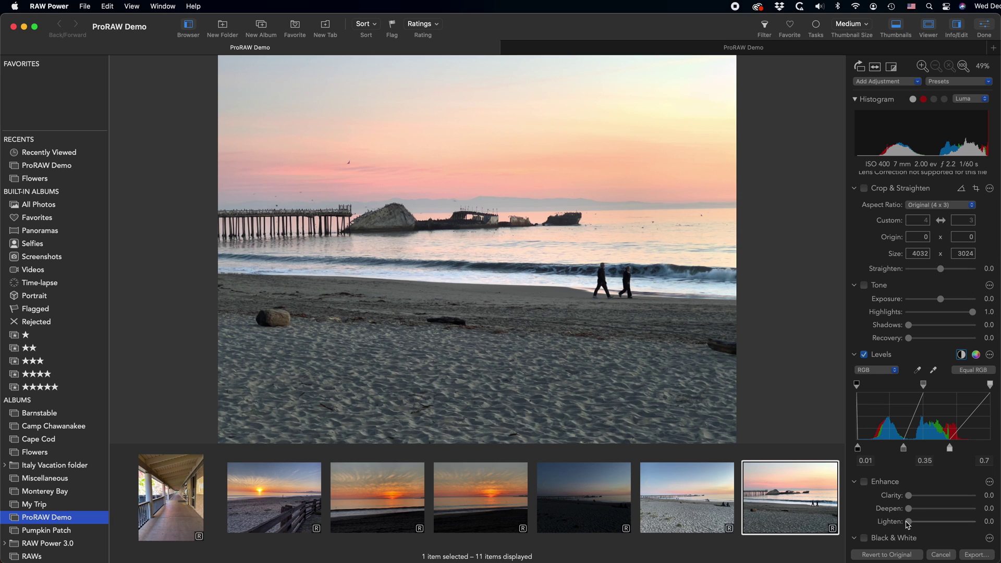
{"action": "mouse_move", "coordinate": [908, 521]}
{"action": "left_mouse_down"}
{"action": "mouse_move", "coordinate": [928, 524]}
{"action": "mouse_move", "coordinate": [924, 511]}
{"action": "left_mouse_up"}
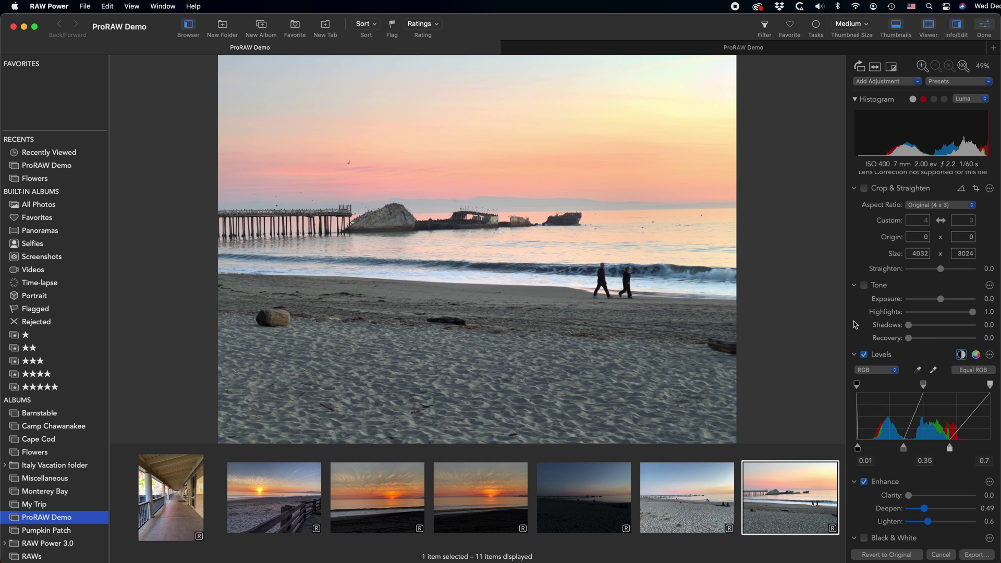
{"action": "scroll", "coordinate": [866, 315], "scroll_direction": "up", "scroll_amount": 5}
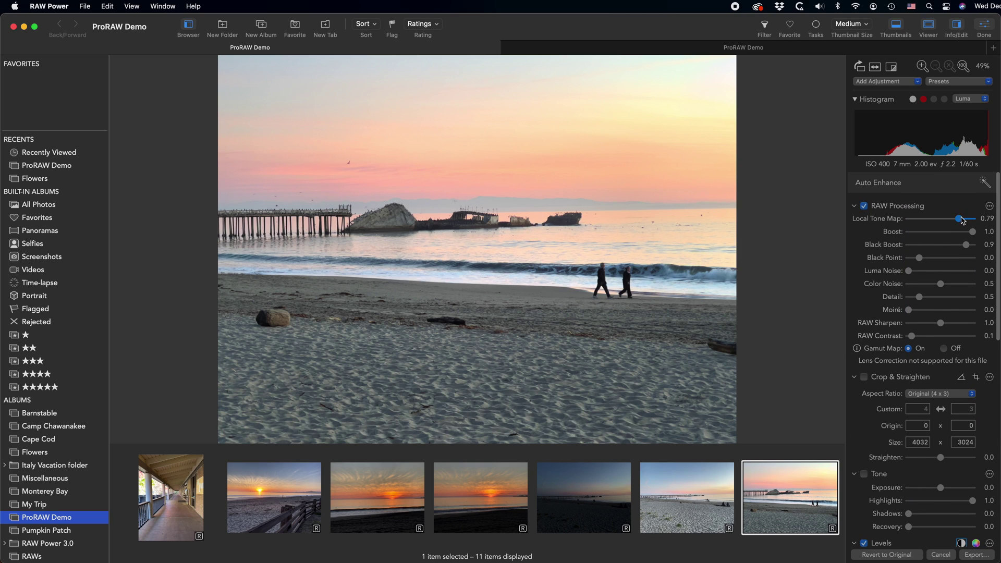
{"action": "mouse_move", "coordinate": [961, 221]}
{"action": "left_mouse_down"}
{"action": "mouse_move", "coordinate": [978, 221]}
{"action": "mouse_move", "coordinate": [967, 219]}
{"action": "left_mouse_up"}
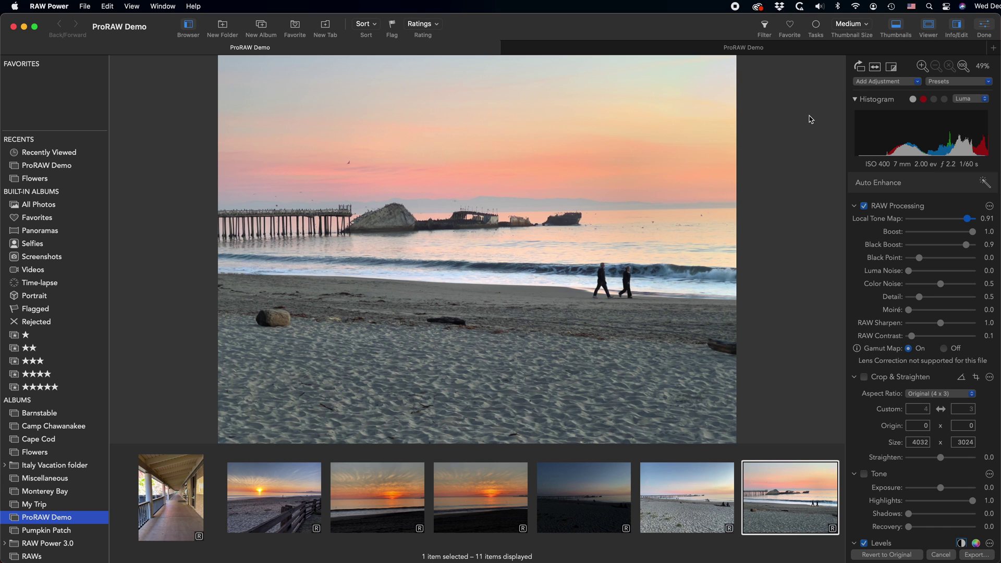
Step: Toggle the beach photo between its original and edited views
{"action": "key", "text": "m"}
{"action": "key", "text": "m"}
{"action": "key", "text": "m"}
{"action": "key", "text": "m"}
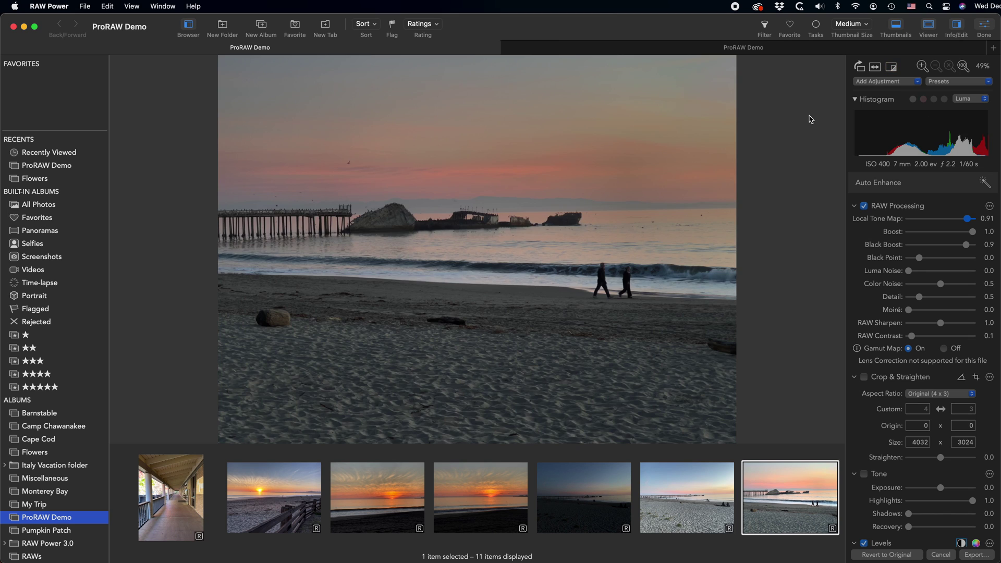
{"action": "key", "text": "m"}
{"action": "key", "text": "m"}
{"action": "key", "text": "m"}
{"action": "key", "text": "m"}
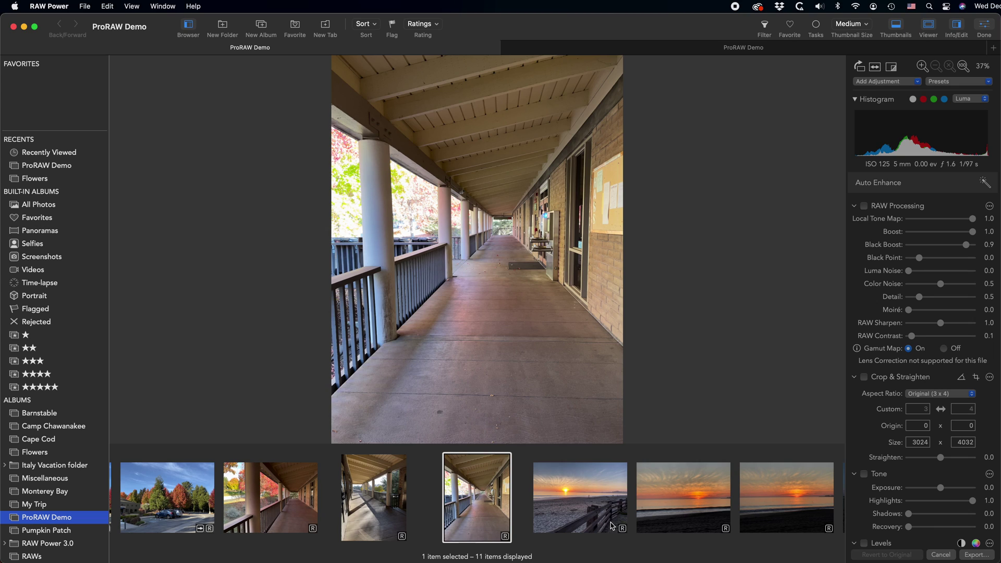
Step: Crop the porch photo to 1726 × 2302 around the right-side walkway and wall
{"action": "left_click", "coordinate": [975, 376]}
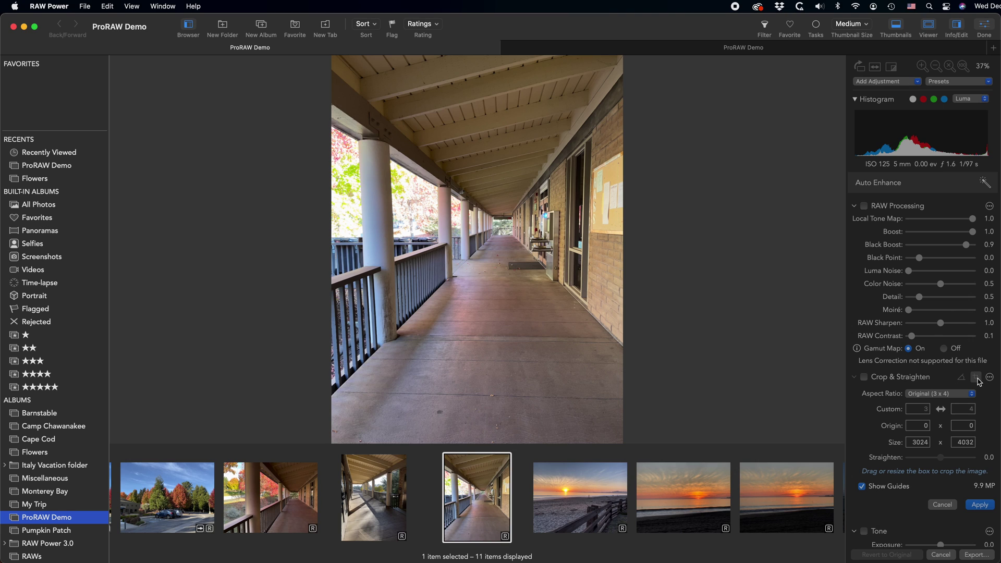
{"action": "left_click_drag", "start_coordinate": [491, 315], "coordinate": [568, 310]}
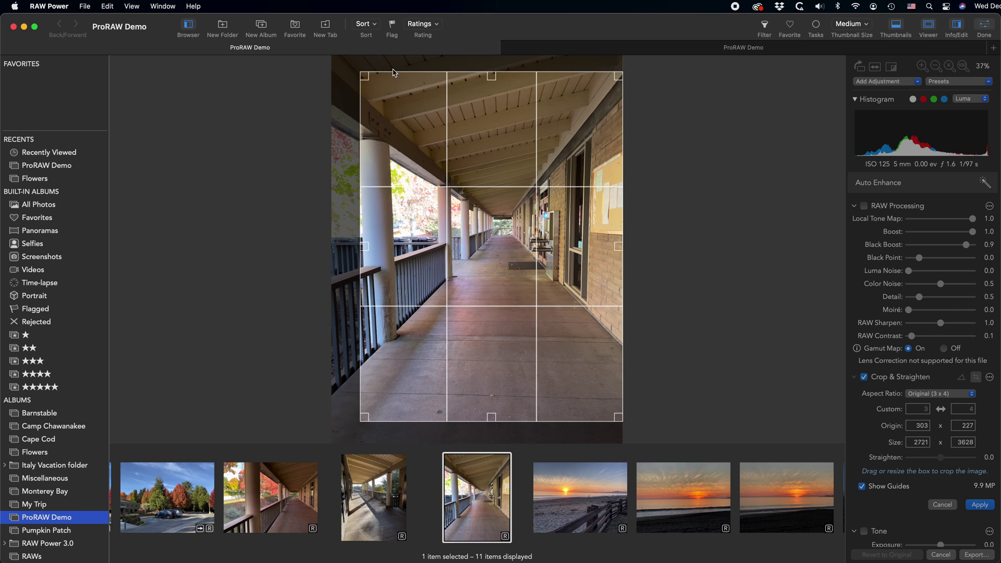
{"action": "left_click_drag", "start_coordinate": [367, 80], "coordinate": [456, 201]}
{"action": "left_click_drag", "start_coordinate": [534, 393], "coordinate": [555, 295]}
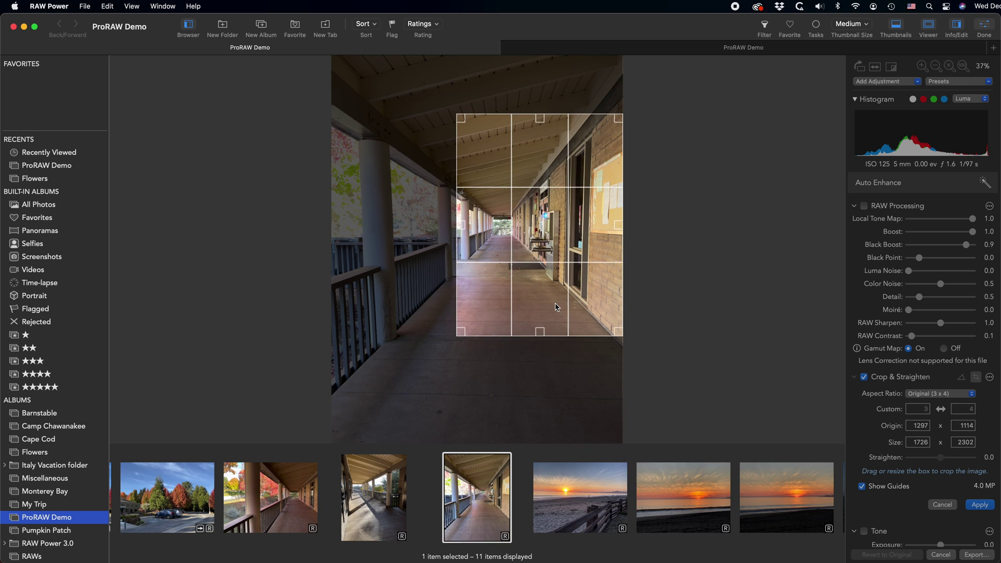
{"action": "left_click", "coordinate": [979, 505]}
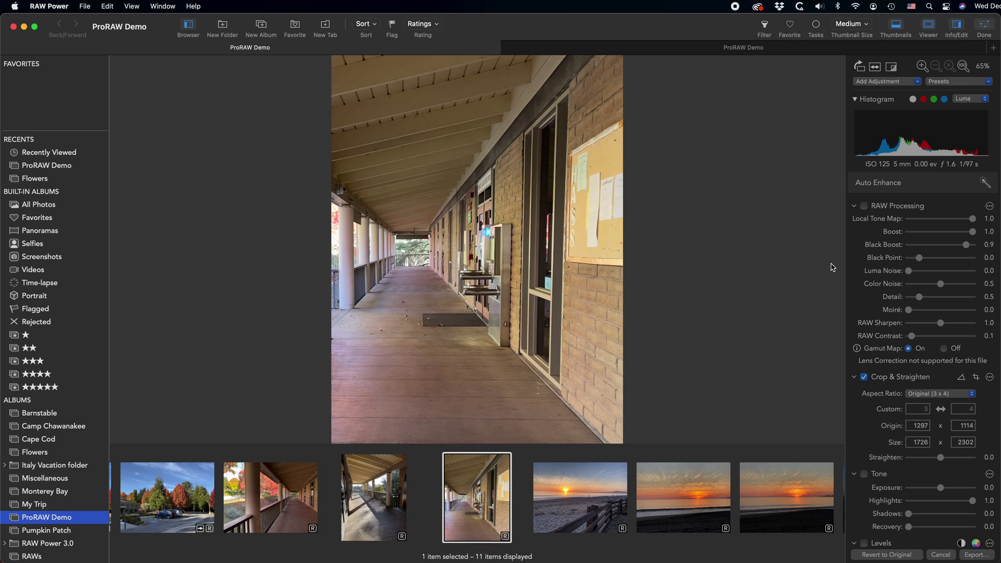
Step: Set the porch photo's Local Tone Map to 0.24, then toggle RAW Processing repeatedly to compare
{"action": "left_click", "coordinate": [973, 219]}
{"action": "left_click_drag", "start_coordinate": [975, 220], "coordinate": [923, 218]}
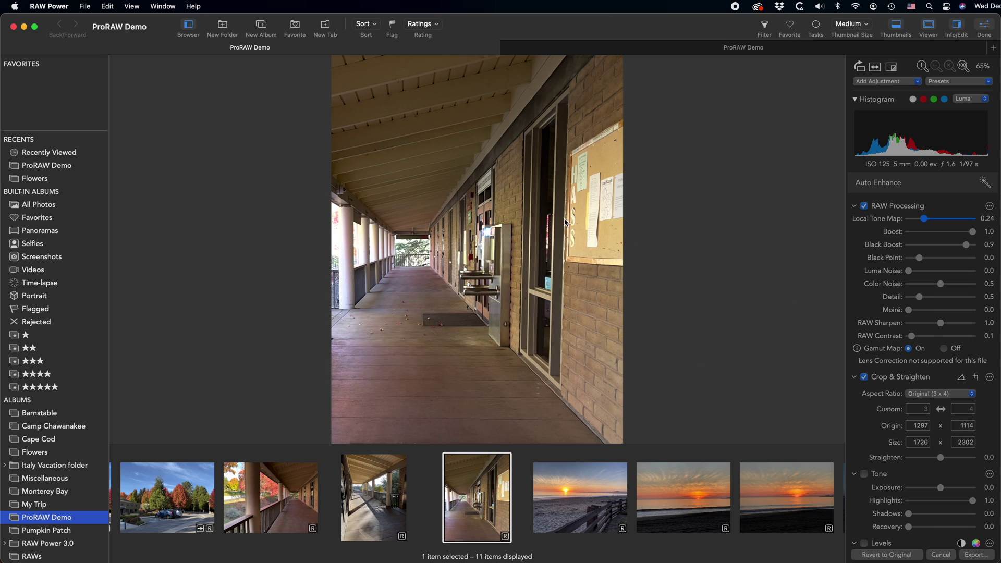
{"action": "left_click", "coordinate": [863, 206]}
{"action": "left_click", "coordinate": [863, 207]}
{"action": "left_click", "coordinate": [864, 206]}
{"action": "left_click", "coordinate": [863, 207]}
{"action": "left_click", "coordinate": [864, 207]}
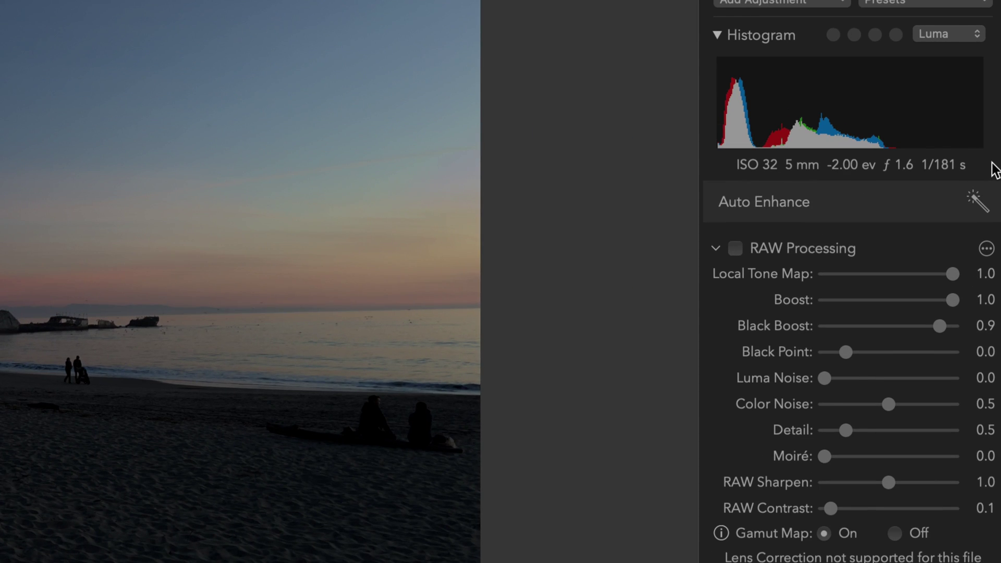
Step: Raise the dusk beach photo's Exposure to 2.58
{"action": "scroll", "coordinate": [740, 306], "scroll_direction": "down", "scroll_amount": 10}
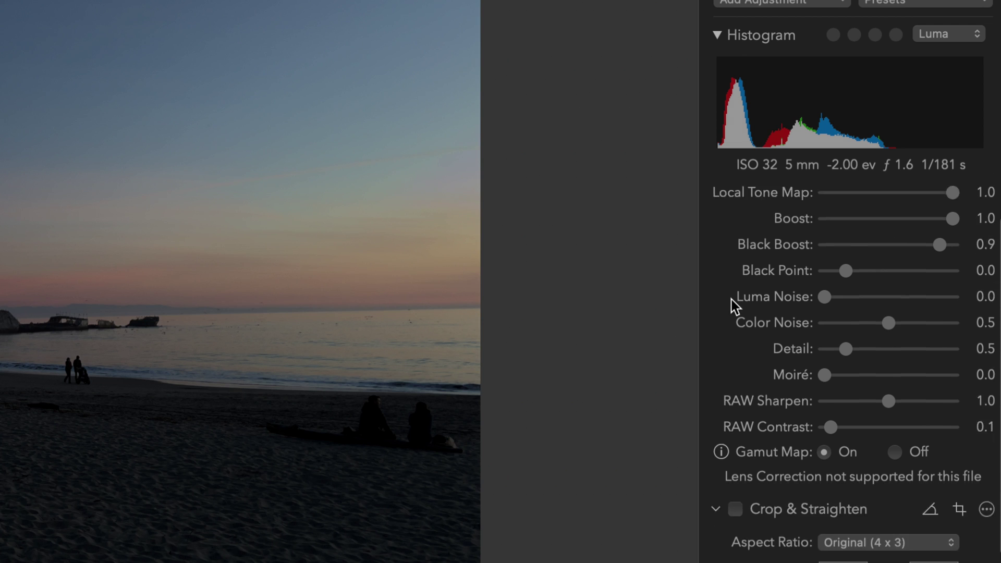
{"action": "scroll", "coordinate": [735, 306], "scroll_direction": "up", "scroll_amount": 3}
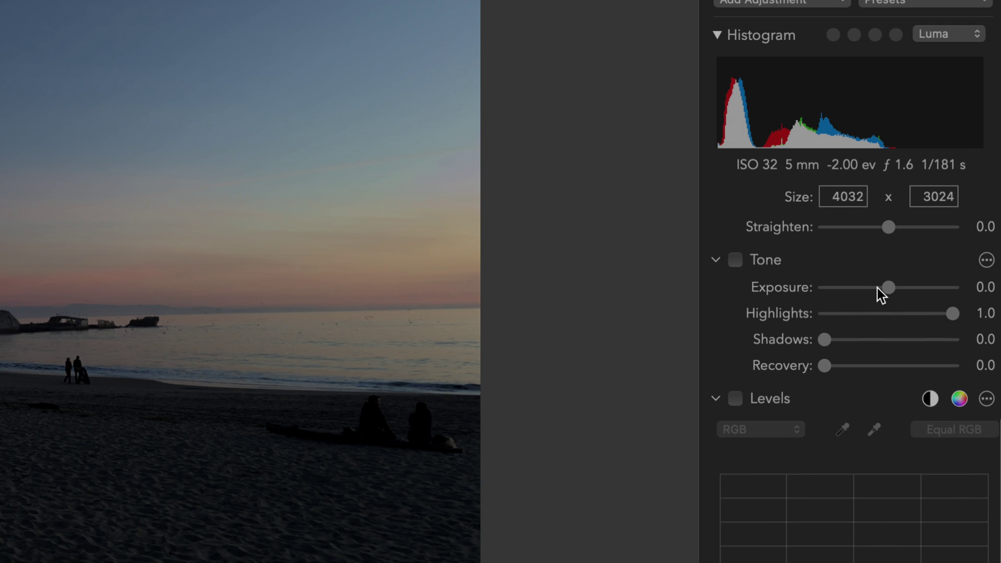
{"action": "left_click_drag", "start_coordinate": [886, 288], "coordinate": [945, 293]}
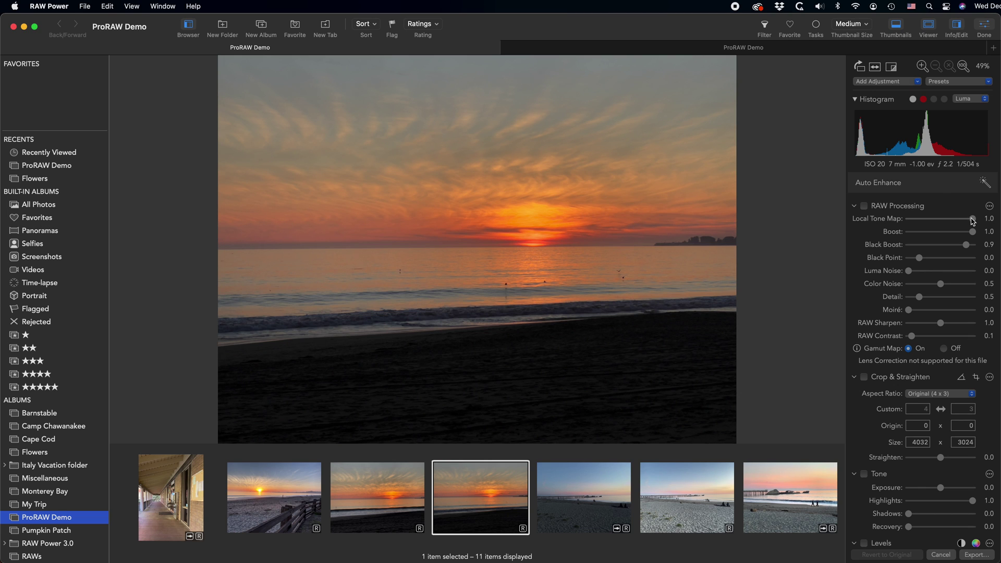
Step: Start pulling the sunset photo's Local Tone Map slider down from 1.0
{"action": "mouse_move", "coordinate": [972, 219]}
{"action": "left_mouse_down"}
{"action": "mouse_move", "coordinate": [882, 223]}
{"action": "mouse_move", "coordinate": [972, 219]}
{"action": "left_mouse_up"}
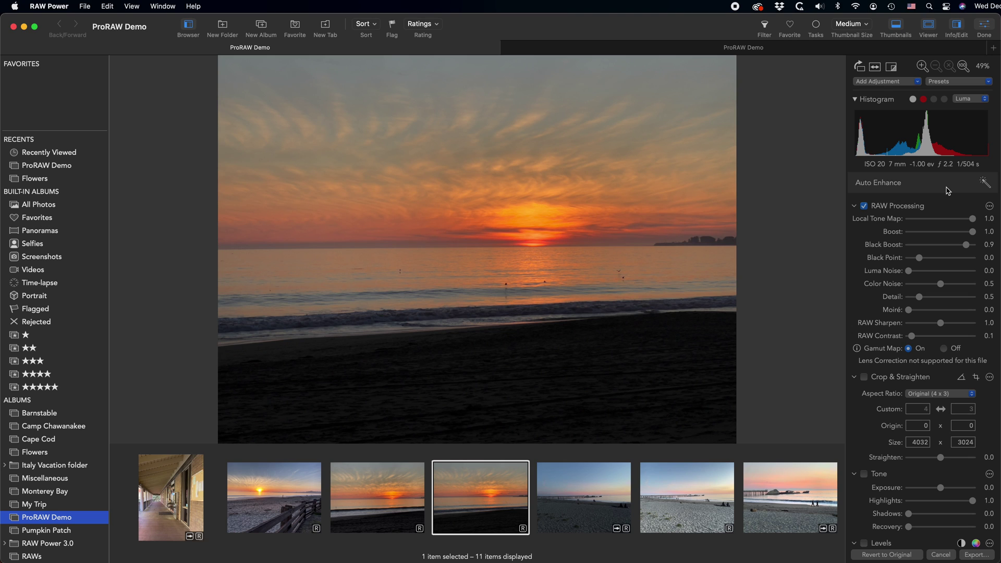
Step: Set the sunset's Local Tone Map to 0 and apply auto Levels
{"action": "left_click_drag", "start_coordinate": [972, 219], "coordinate": [886, 220]}
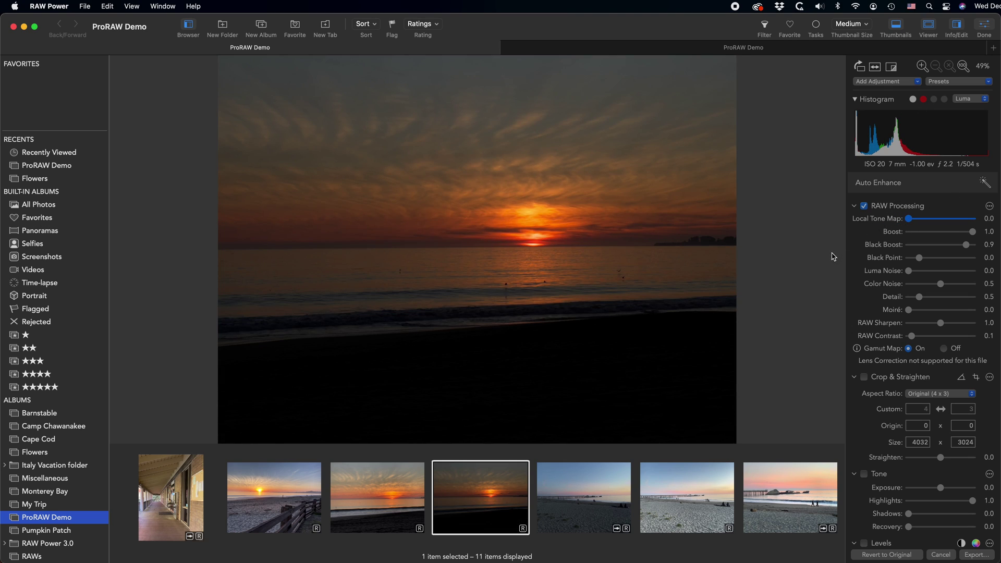
{"action": "scroll", "coordinate": [886, 260], "scroll_direction": "down", "scroll_amount": 5}
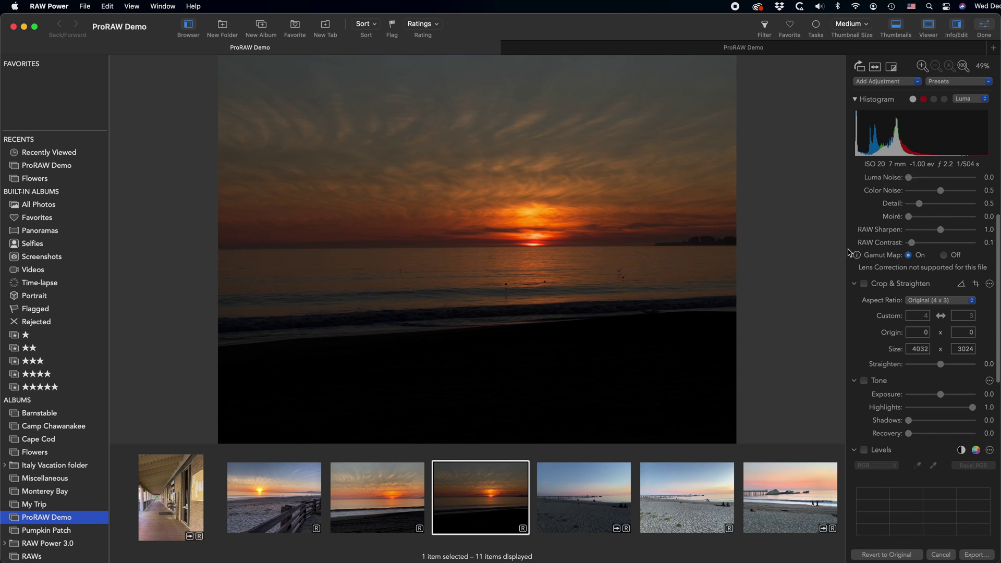
{"action": "left_click", "coordinate": [960, 420]}
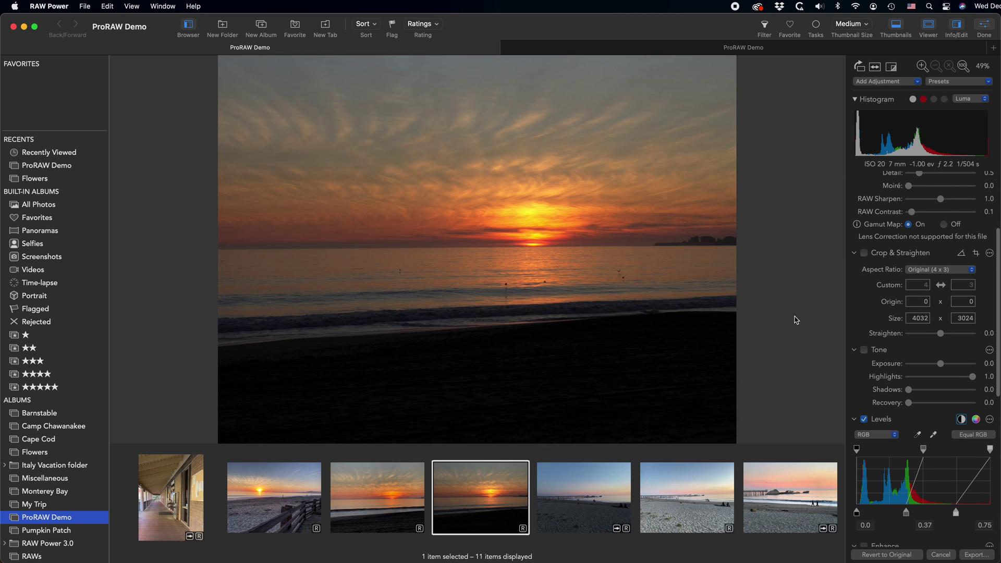
Step: Raise Exposure to 0.64 and lift Shadows to 0.18
{"action": "left_click_drag", "start_coordinate": [940, 363], "coordinate": [946, 366]}
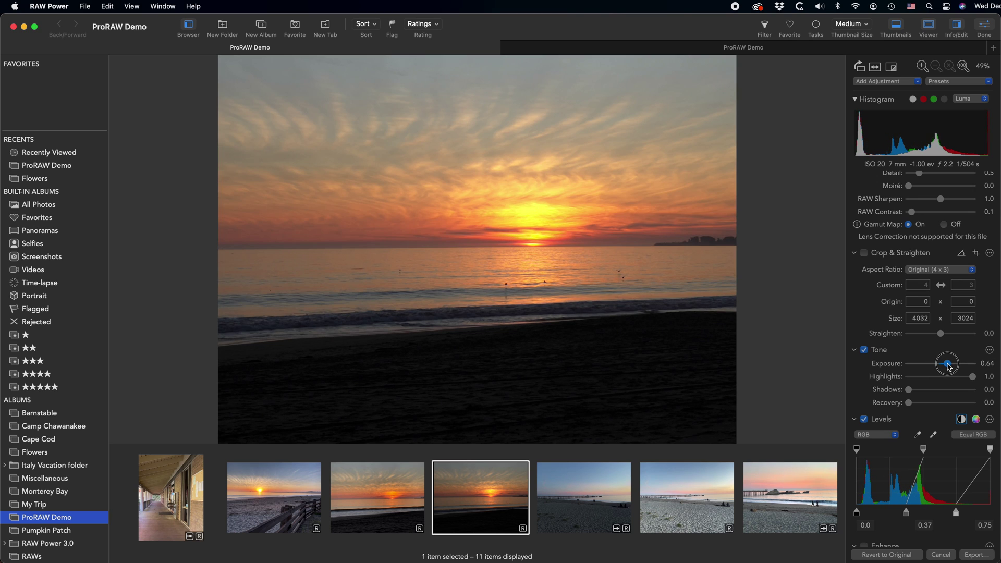
{"action": "scroll", "coordinate": [860, 396], "scroll_direction": "up", "scroll_amount": 1}
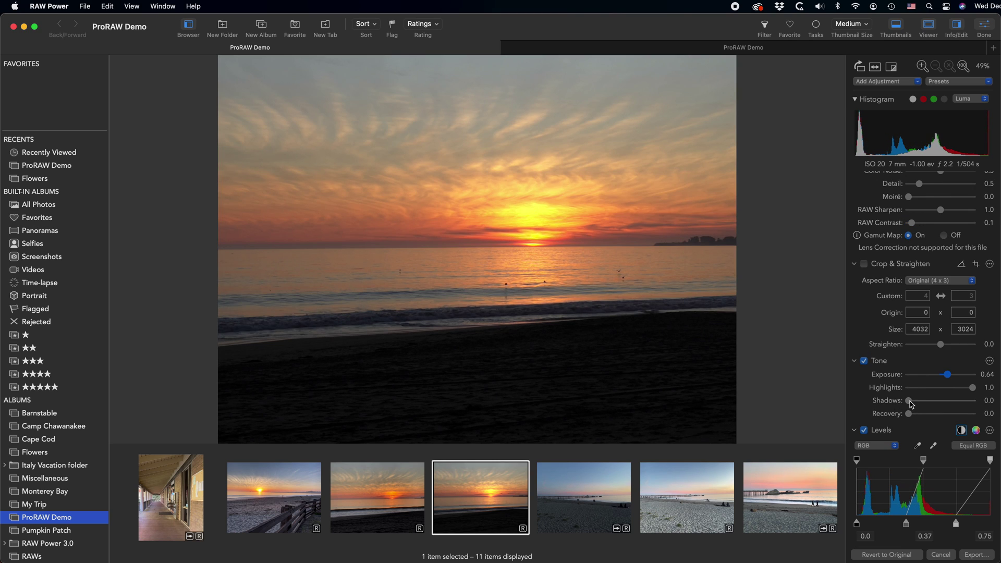
{"action": "left_click_drag", "start_coordinate": [909, 403], "coordinate": [920, 400]}
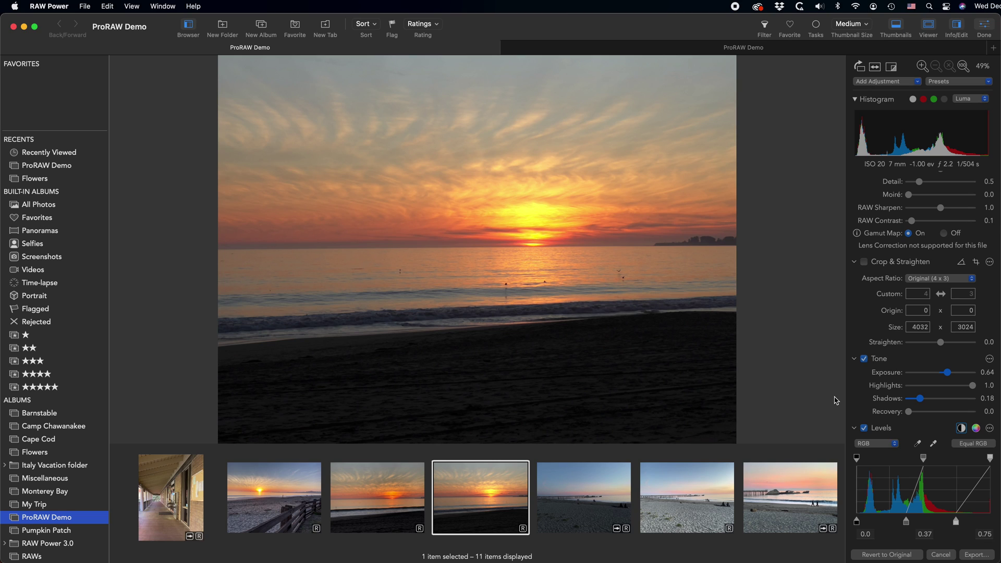
Step: Toggle the sunset photo between its original and edited views
{"action": "key", "text": "m"}
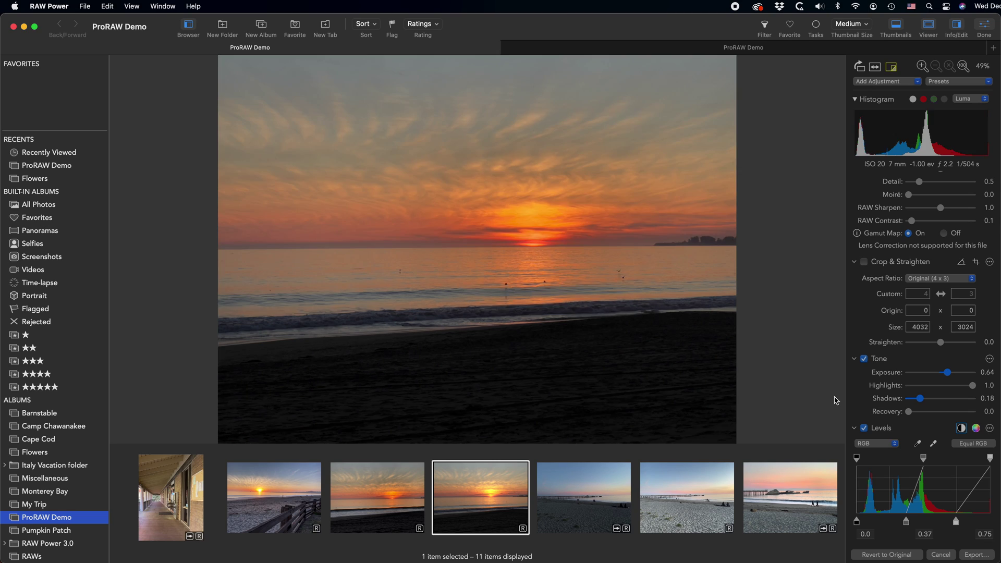
{"action": "key", "text": "m"}
{"action": "key", "text": "m"}
{"action": "key", "text": "m"}
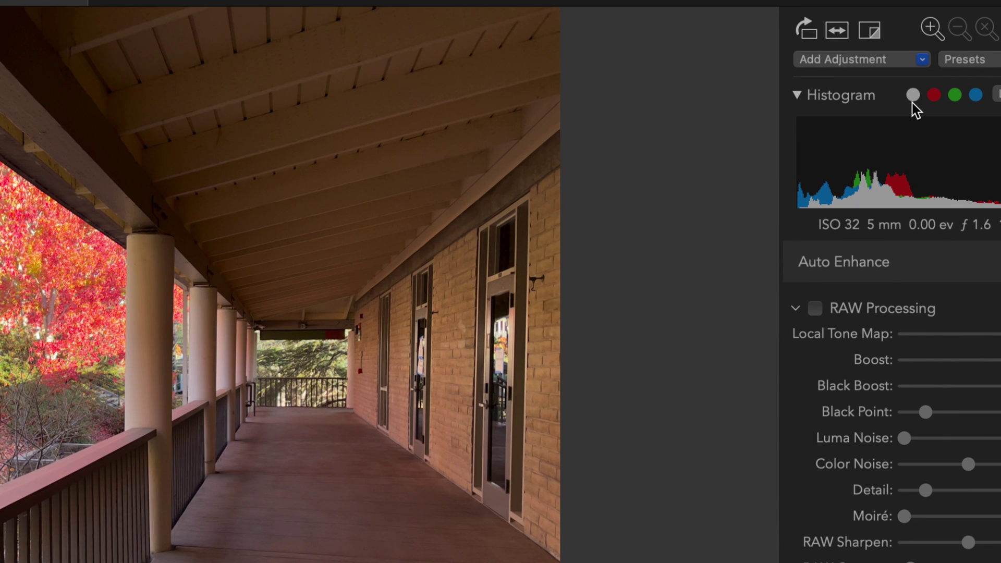
Step: Turn on the Histogram clipping indicators so blown highlights show red and crushed shadows blue
{"action": "left_click", "coordinate": [912, 95]}
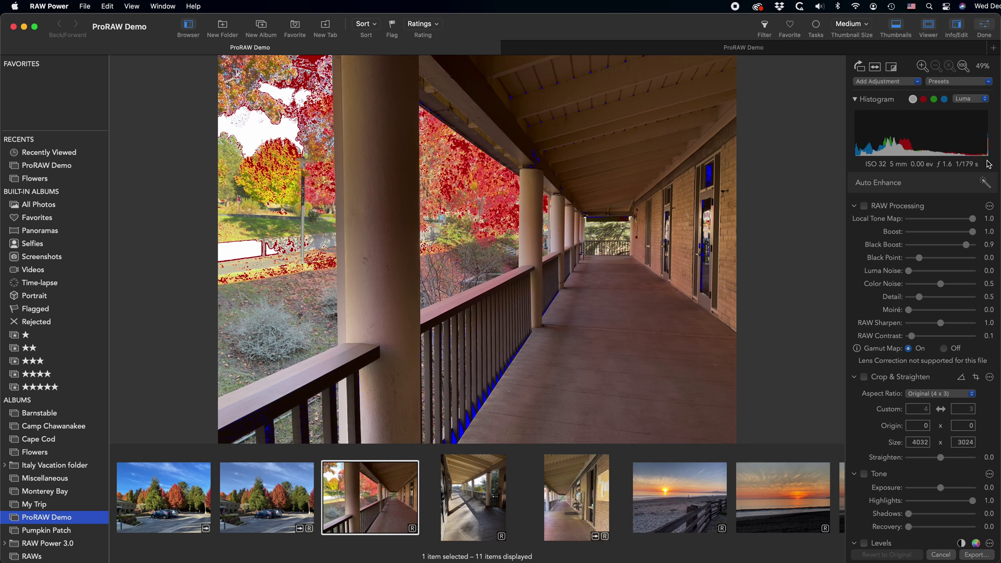
Step: Drag Local Tone Map all the way down to 0.0, then bring a little back
{"action": "mouse_move", "coordinate": [971, 218]}
{"action": "left_mouse_down"}
{"action": "mouse_move", "coordinate": [933, 220]}
{"action": "mouse_move", "coordinate": [974, 221]}
{"action": "left_mouse_up"}
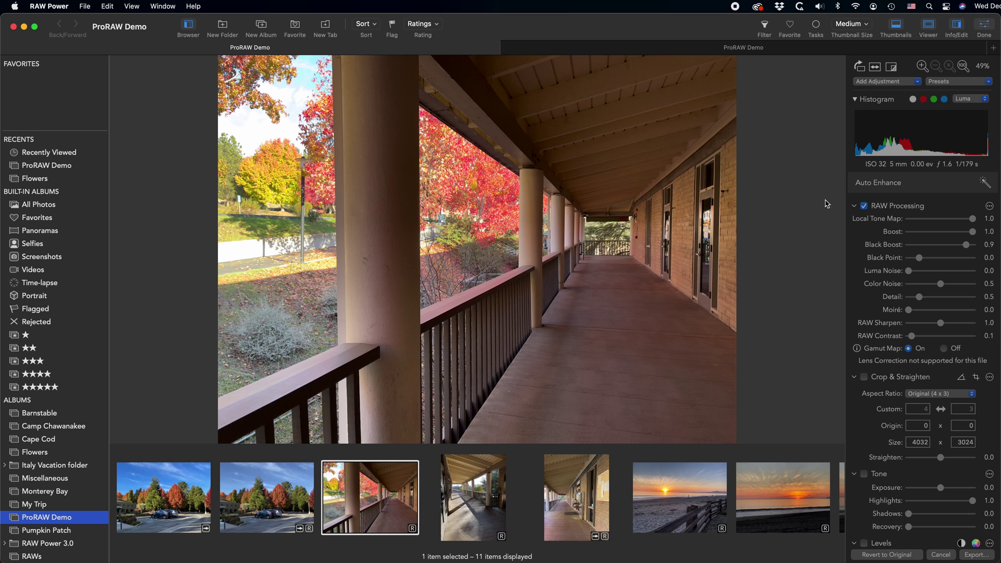
{"action": "left_click_drag", "start_coordinate": [972, 219], "coordinate": [888, 223]}
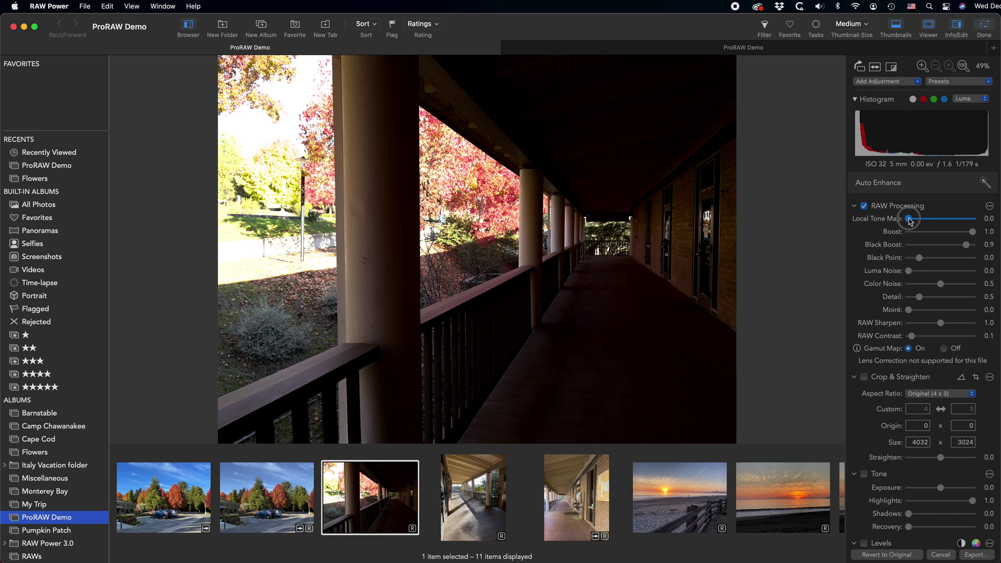
{"action": "left_click_drag", "start_coordinate": [909, 219], "coordinate": [857, 234]}
Step: Raise Local Tone Map to 0.54 and briefly check the clipping overlay
{"action": "left_click_drag", "start_coordinate": [909, 220], "coordinate": [942, 221]}
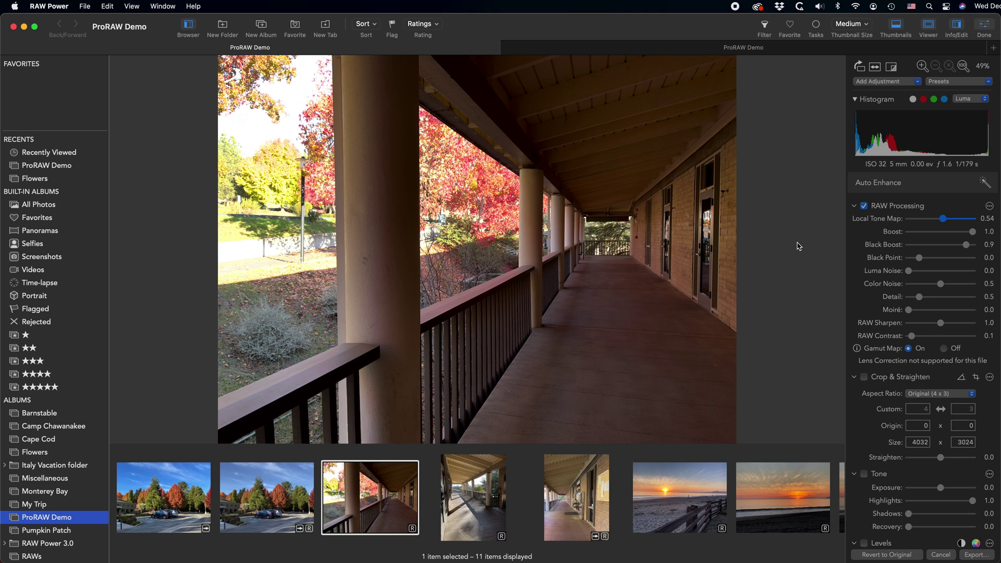
{"action": "left_click", "coordinate": [912, 100]}
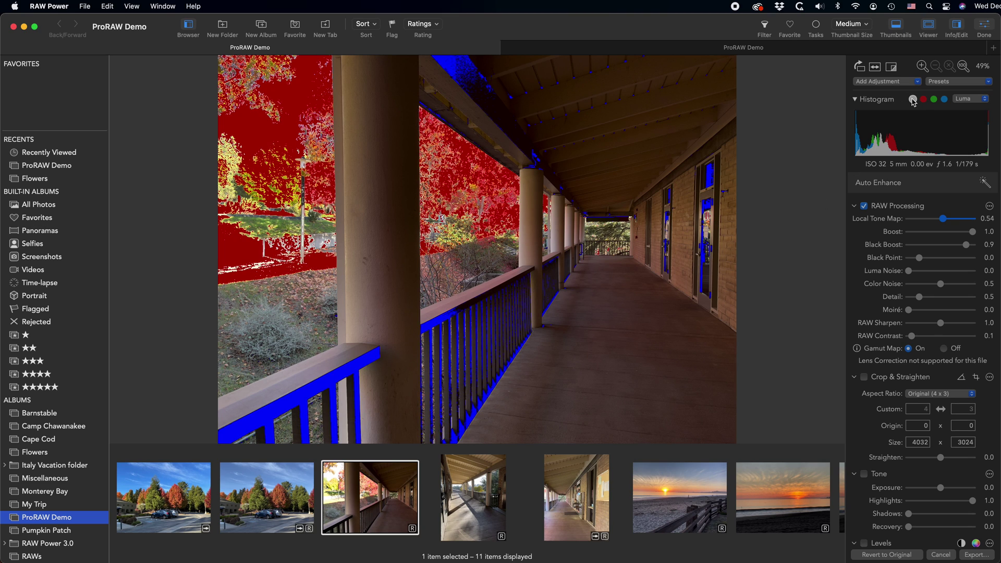
{"action": "left_click", "coordinate": [912, 100]}
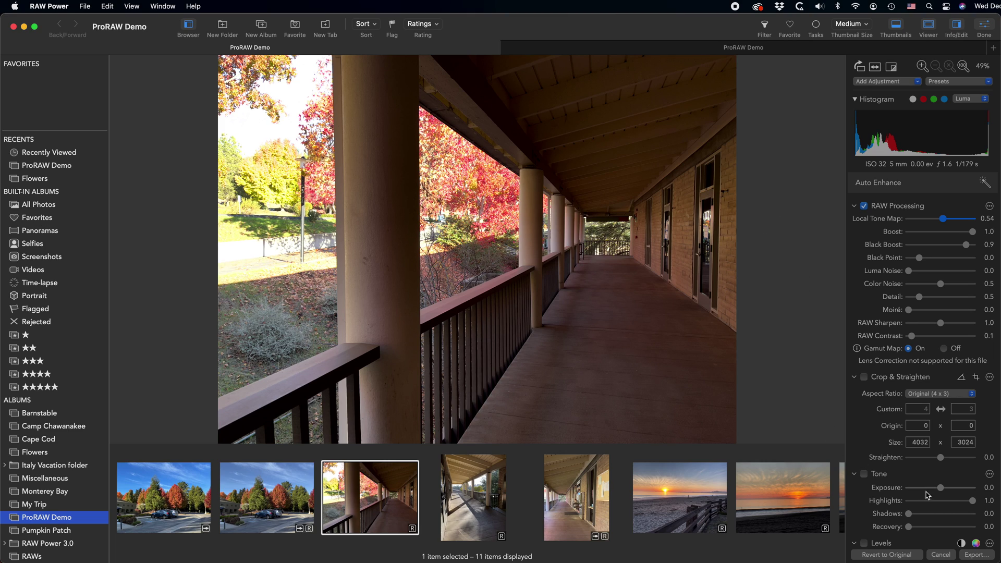
Step: Set Tone exposure -0.75, highlights 0.69, recovery 0.26 and shadows 0.17
{"action": "left_click_drag", "start_coordinate": [942, 488], "coordinate": [935, 488]}
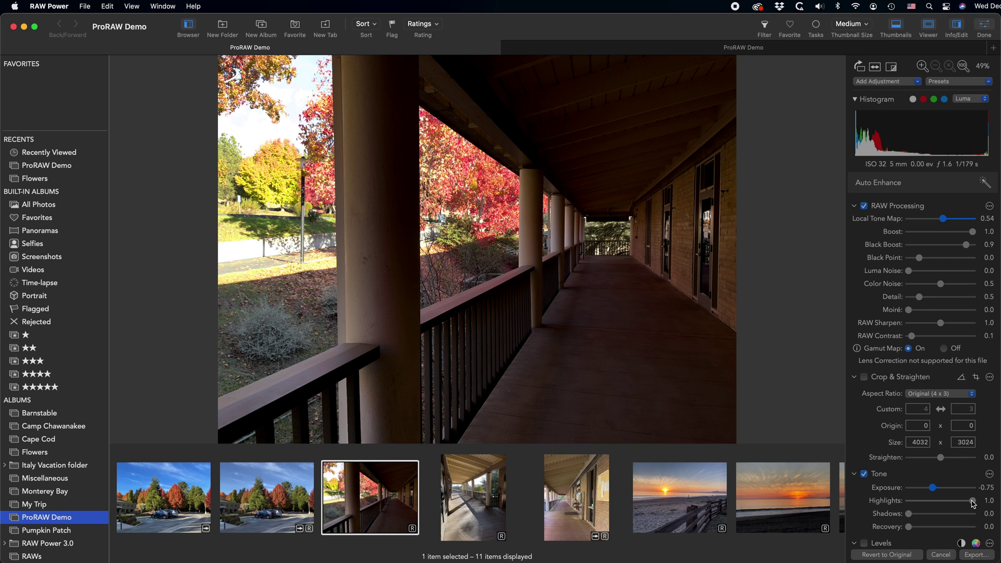
{"action": "left_click_drag", "start_coordinate": [971, 501], "coordinate": [946, 502]}
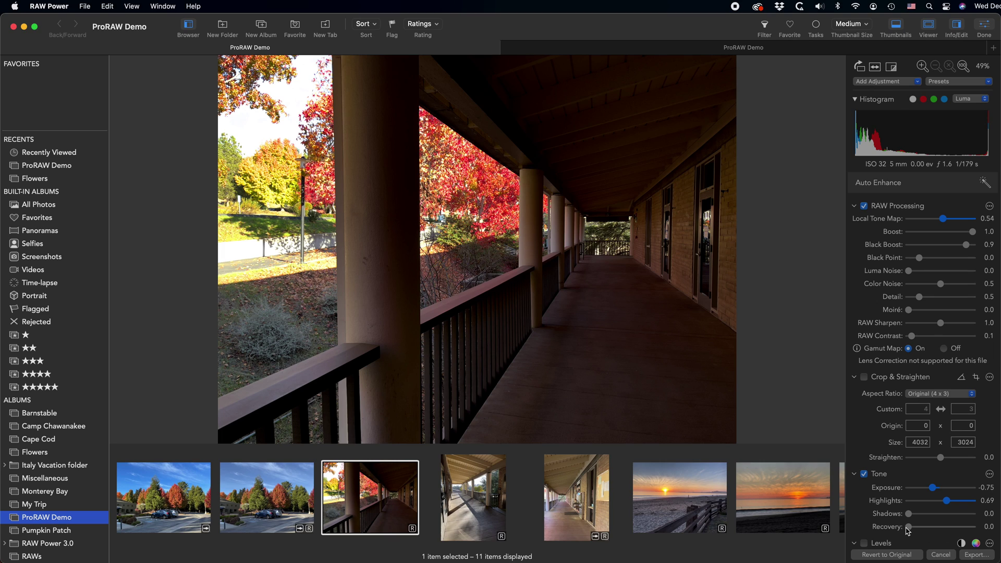
{"action": "left_click_drag", "start_coordinate": [907, 527], "coordinate": [925, 528]}
{"action": "left_click_drag", "start_coordinate": [909, 514], "coordinate": [919, 514]}
Step: Raise the Enhance Lighten slider to 1.16
{"action": "scroll", "coordinate": [865, 492], "scroll_direction": "down", "scroll_amount": 10}
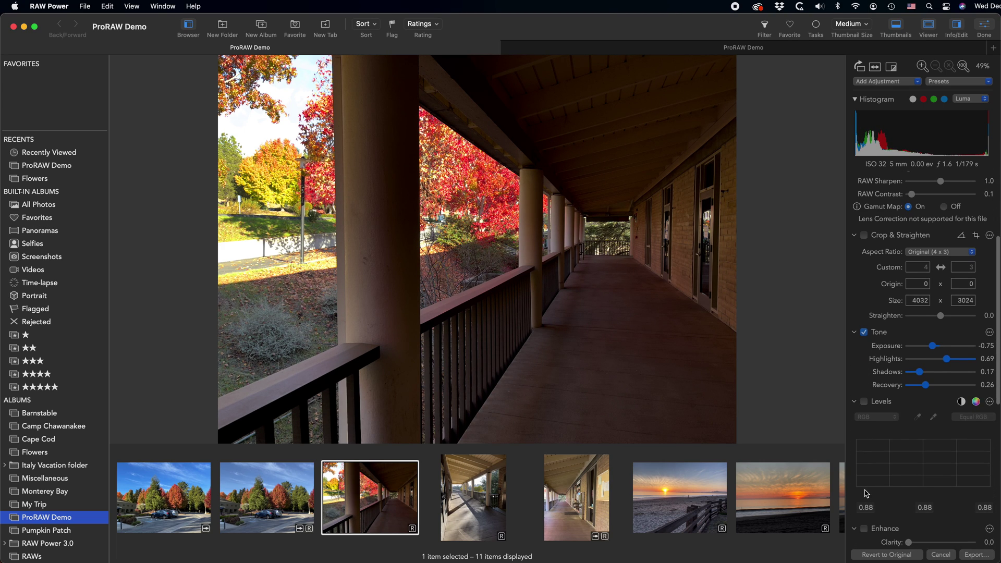
{"action": "left_click_drag", "start_coordinate": [909, 447], "coordinate": [933, 447]}
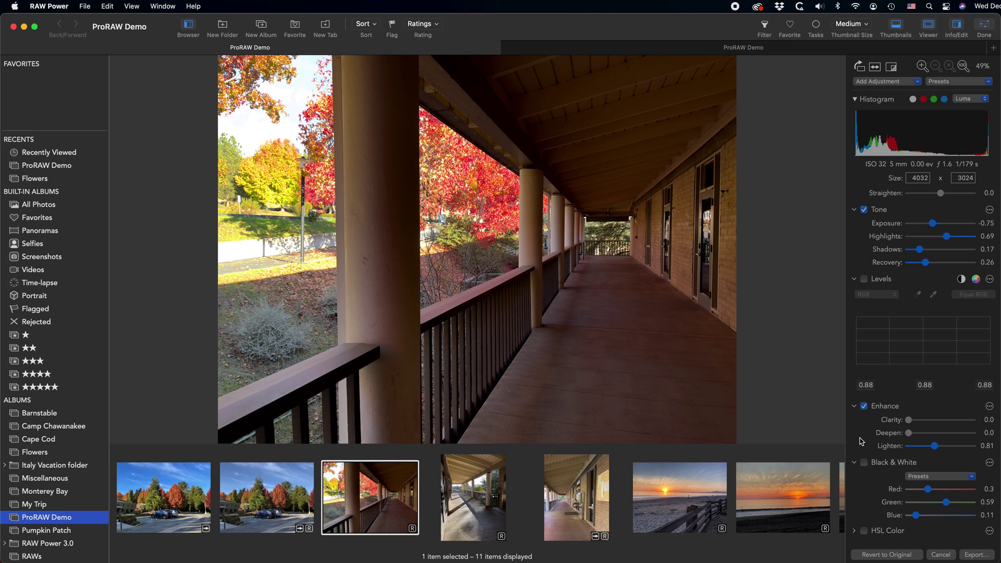
{"action": "left_click_drag", "start_coordinate": [934, 446], "coordinate": [947, 448]}
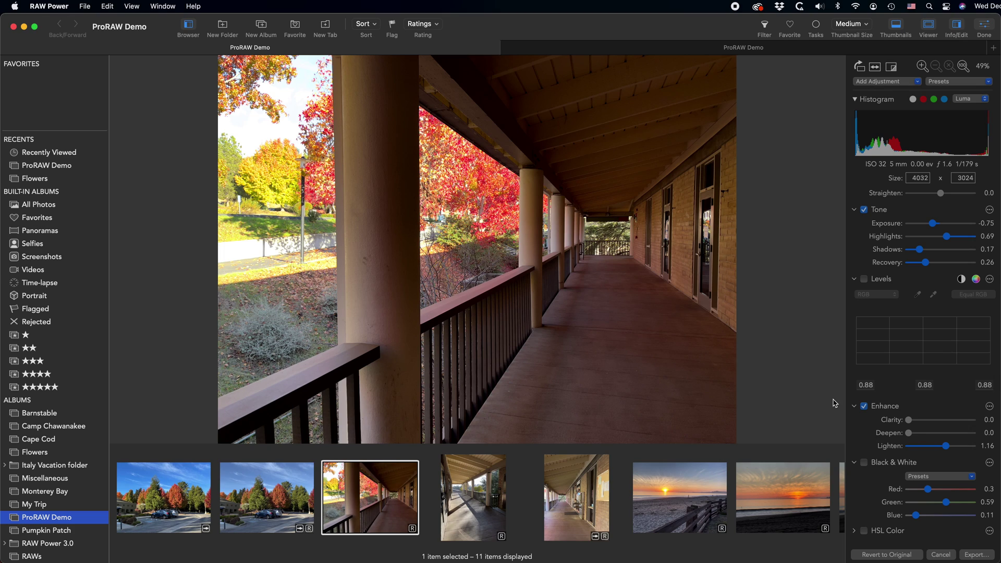